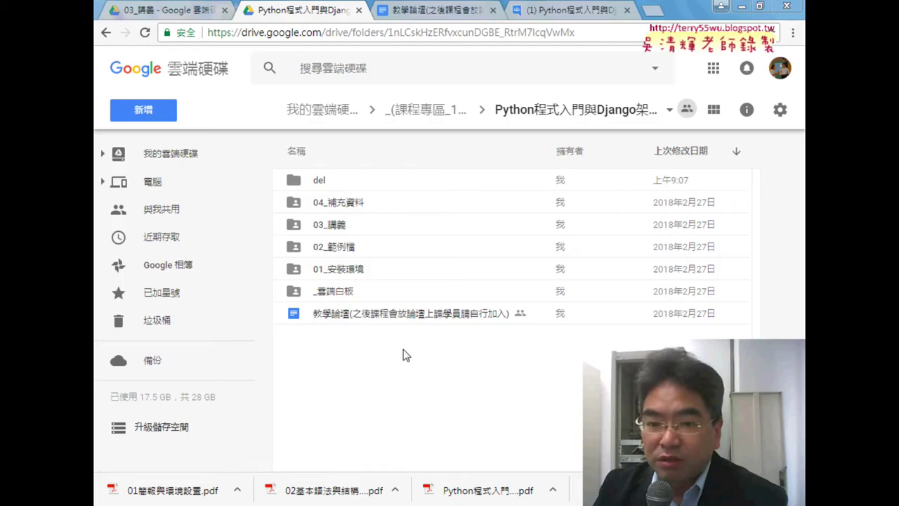
Open the 教學論壇 Google Doc and reveal the labor_python_2018 forum link's address.
double_click(349, 321)
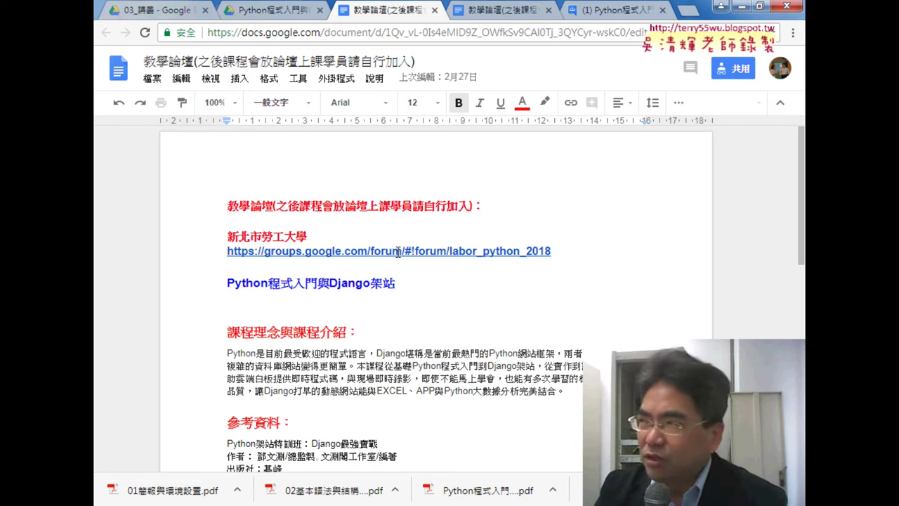
left_click(398, 251)
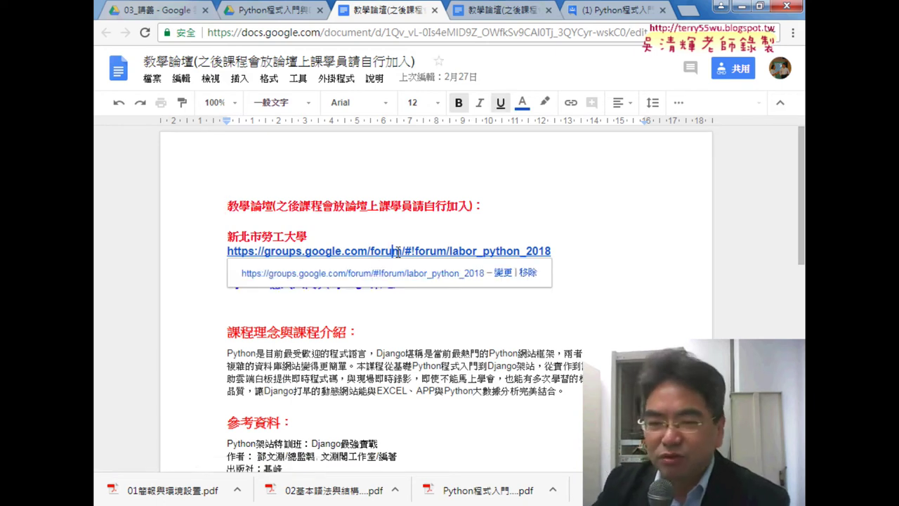
Follow the forum link to the labor_python_2018 Google Groups page.
left_click(398, 273)
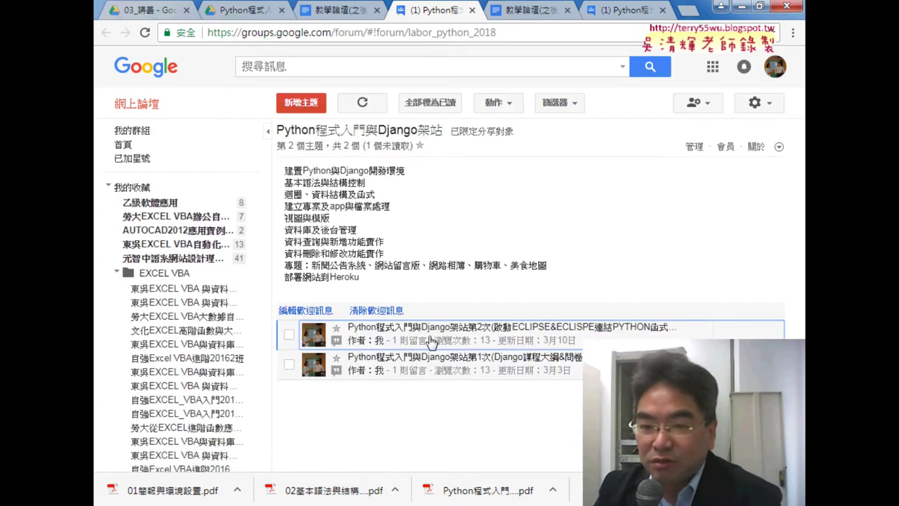
Open the session 2 topic thread and highlight 啟動ECLIPSE in its lesson outline.
left_click(566, 338)
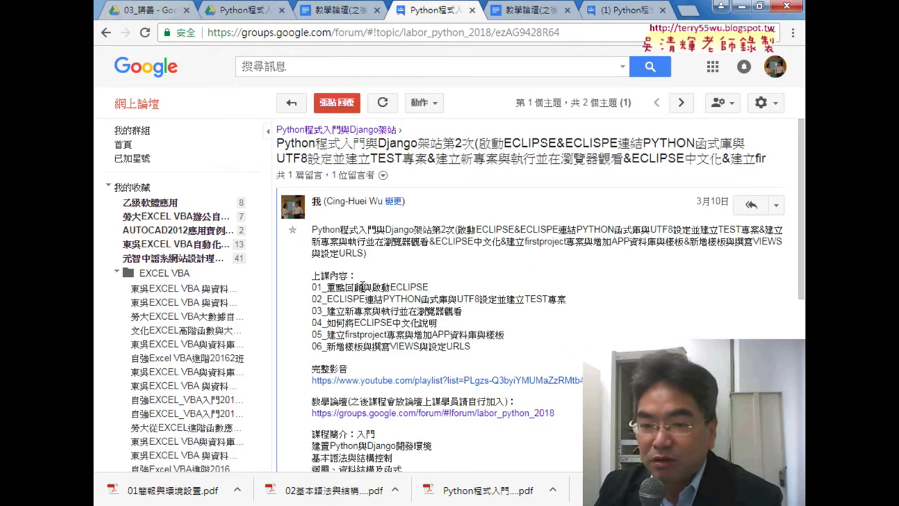
left_click_drag(373, 287, 429, 288)
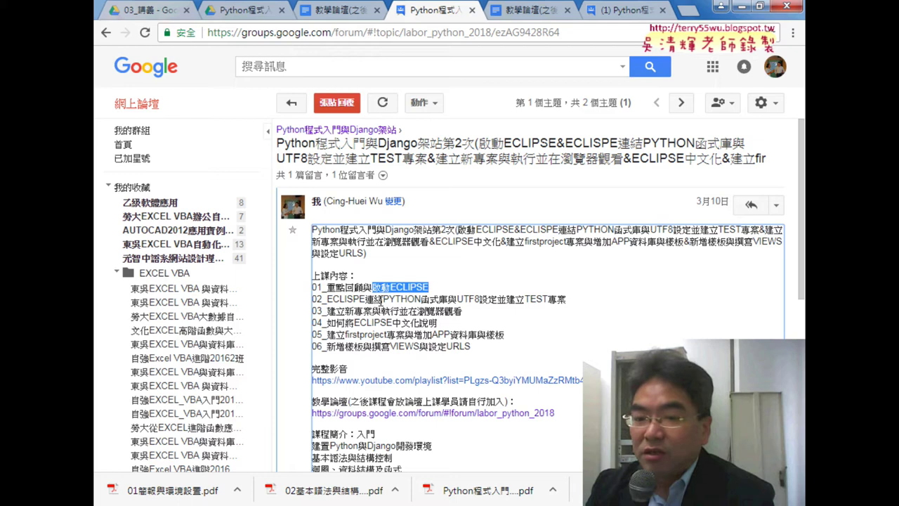
left_click_drag(390, 288, 428, 288)
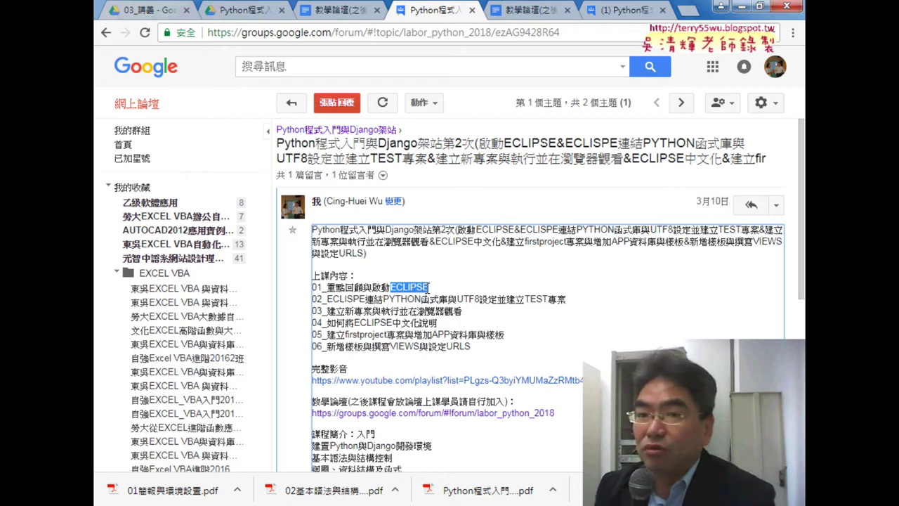
Sort the Drive course folder by name, enter 01_安裝環境, and select the eclipse_django zip.
left_click(264, 12)
left_click(314, 154)
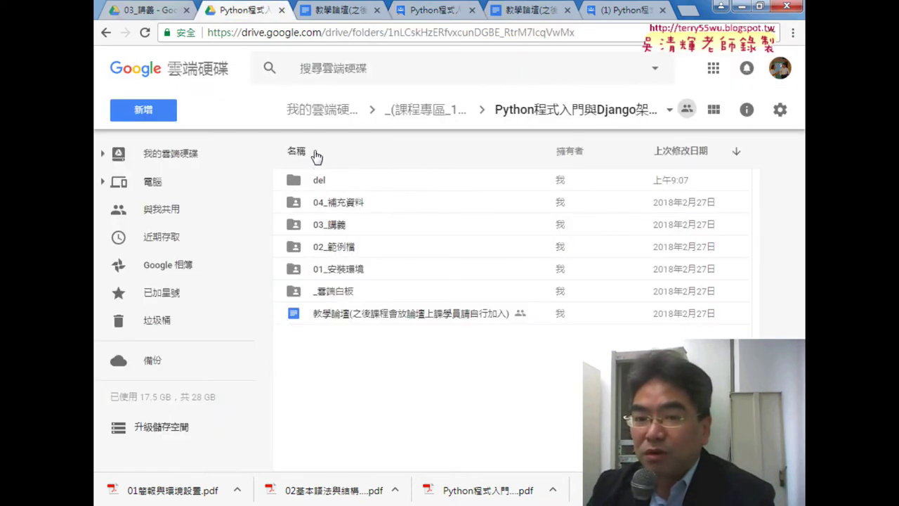
double_click(363, 204)
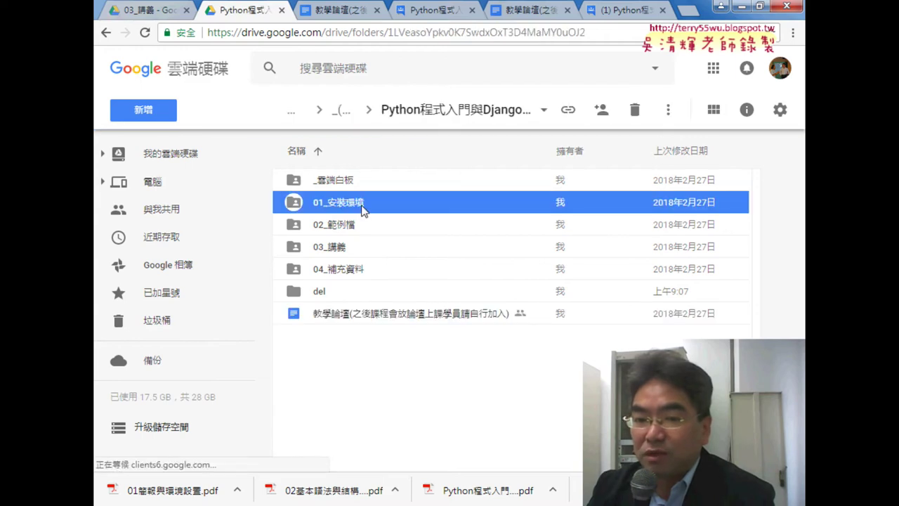
left_click(366, 184)
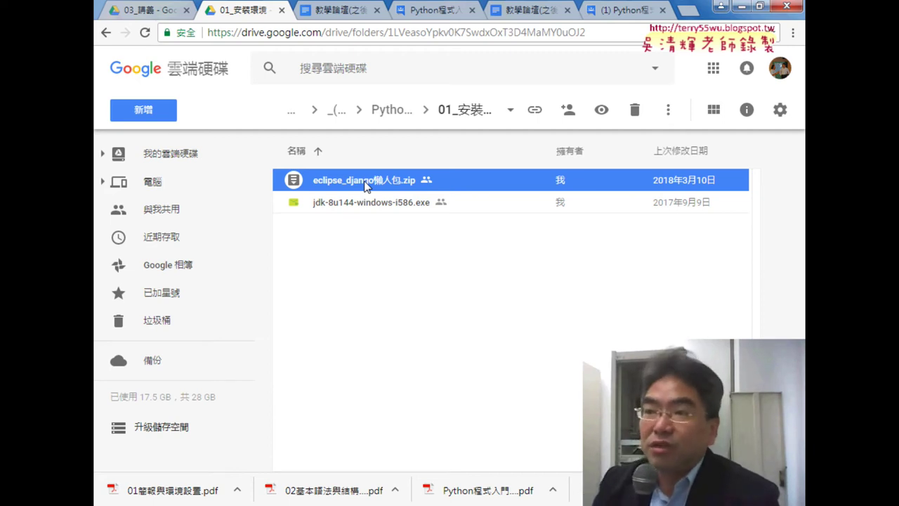
Download the 292.1MB eclipse_django懶人包.zip despite the virus-scan warning.
right_click(364, 184)
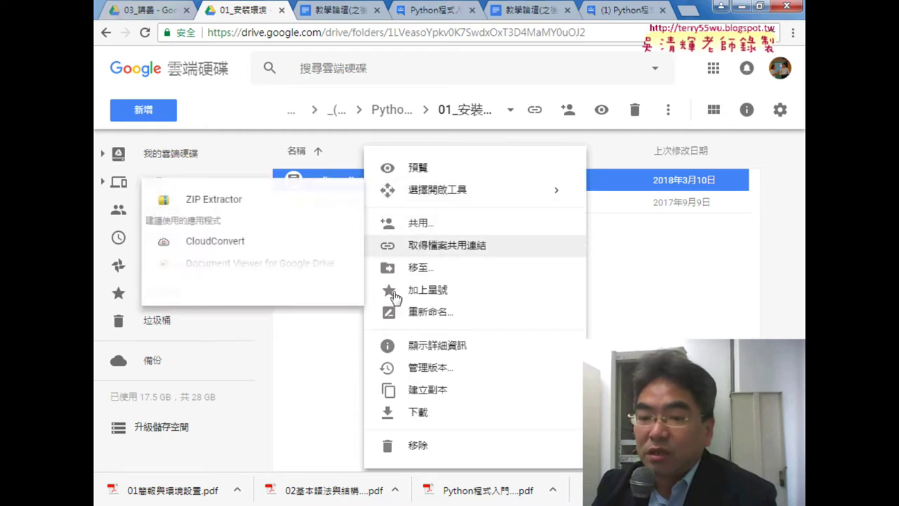
left_click(435, 413)
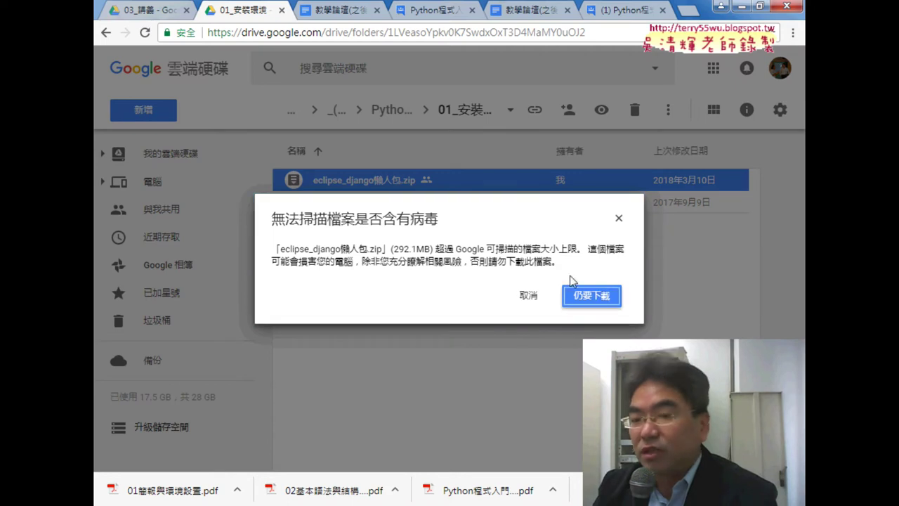
left_click_drag(393, 250, 427, 249)
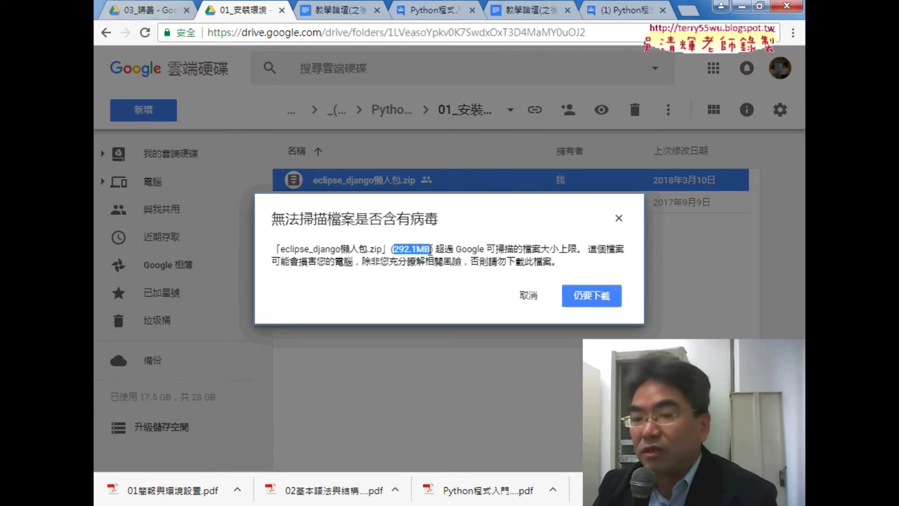
left_click(582, 303)
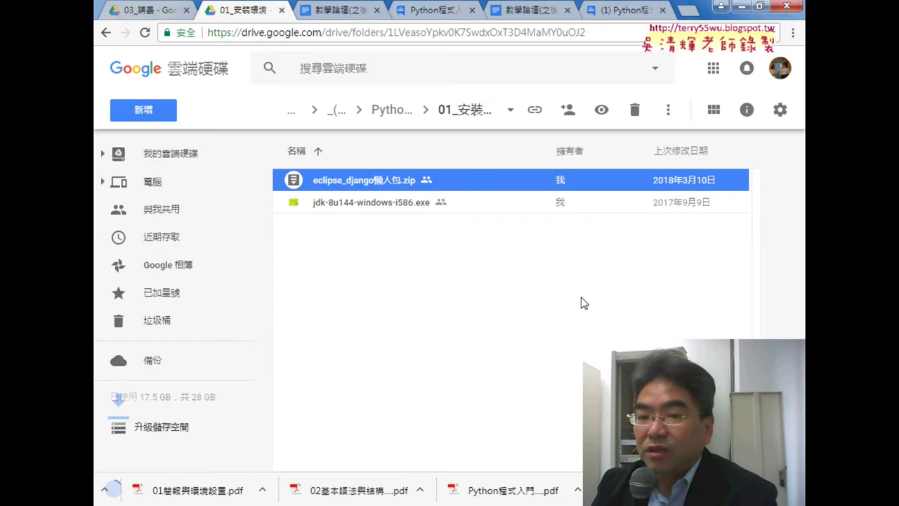
left_click(383, 202)
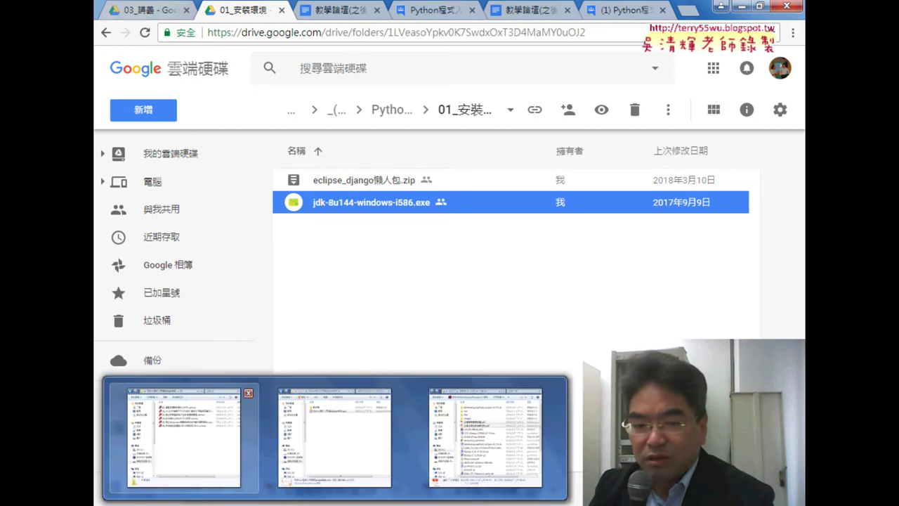
left_click(396, 335)
Go to the 03_講義 folder and preview Python程式入門與Django架站.pptx.pdf.
left_click(106, 32)
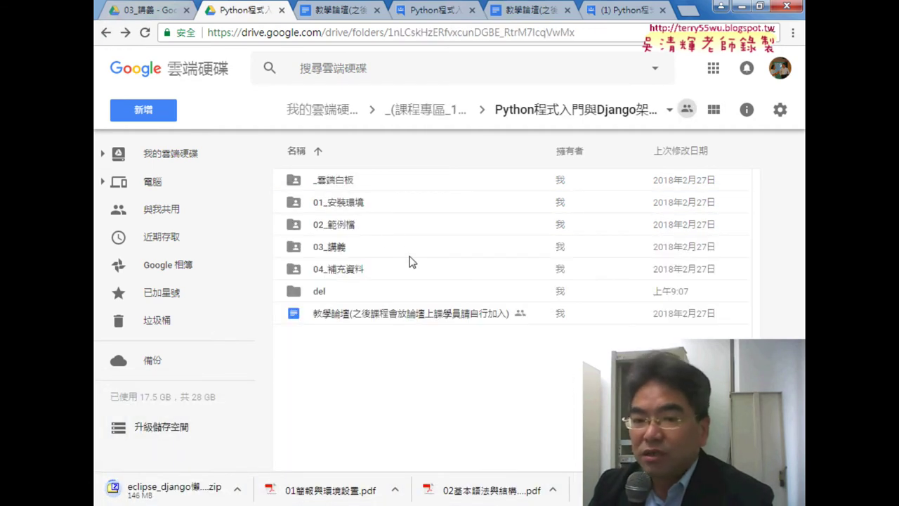
double_click(357, 255)
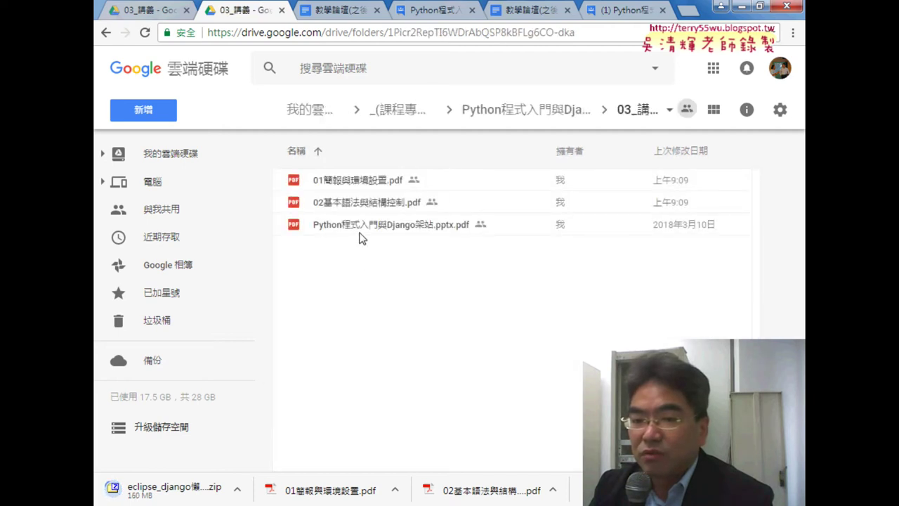
left_click(400, 234)
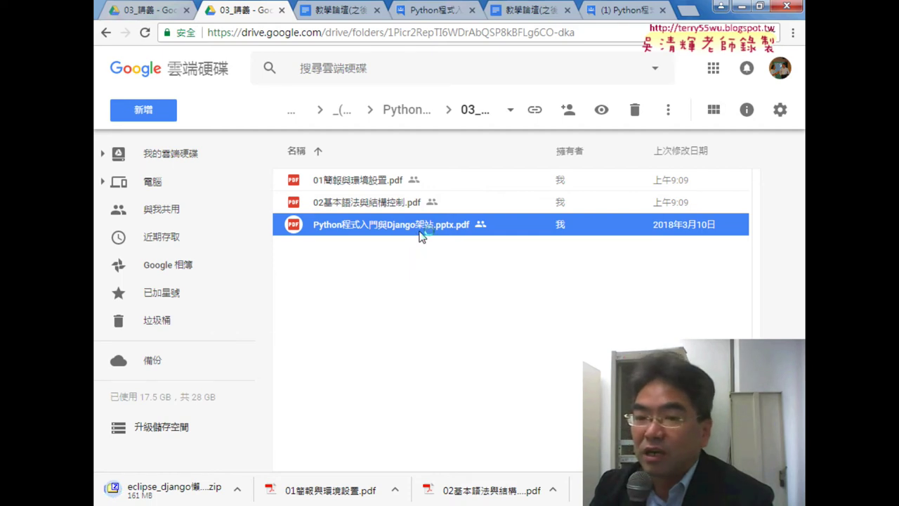
double_click(424, 235)
Scroll through the slides, then close the PDF preview.
scroll(499, 315, "down", 5)
scroll(506, 312, "down", 5)
scroll(506, 312, "down", 2)
scroll(506, 312, "down", 1)
scroll(506, 312, "down", 3)
scroll(506, 313, "down", 6)
scroll(506, 312, "down", 4)
scroll(506, 312, "down", 5)
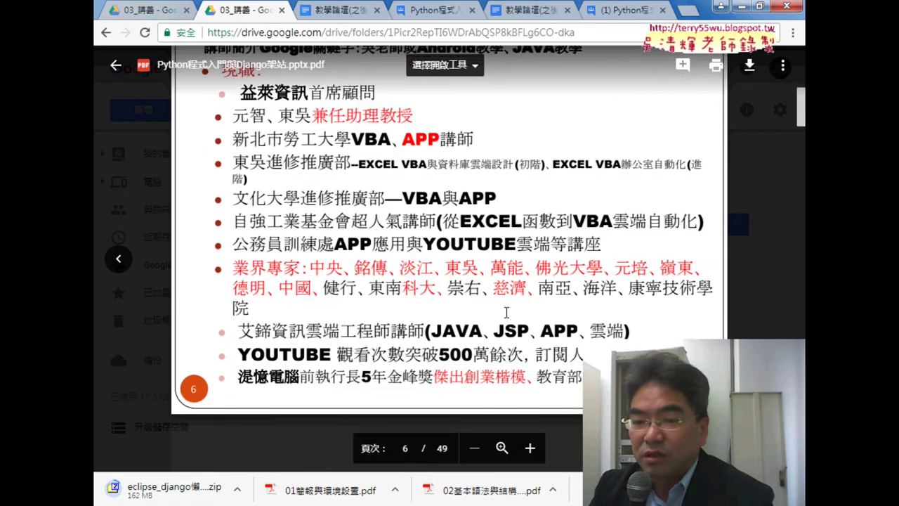
scroll(506, 312, "down", 5)
scroll(506, 313, "down", 5)
scroll(580, 296, "down", 5)
scroll(579, 296, "down", 10)
scroll(579, 296, "down", 20)
scroll(492, 246, "down", 5)
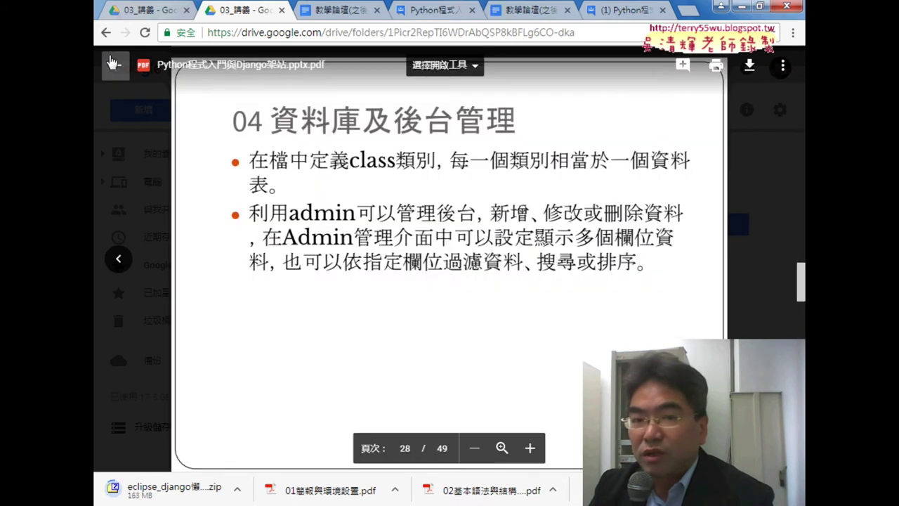
left_click(116, 64)
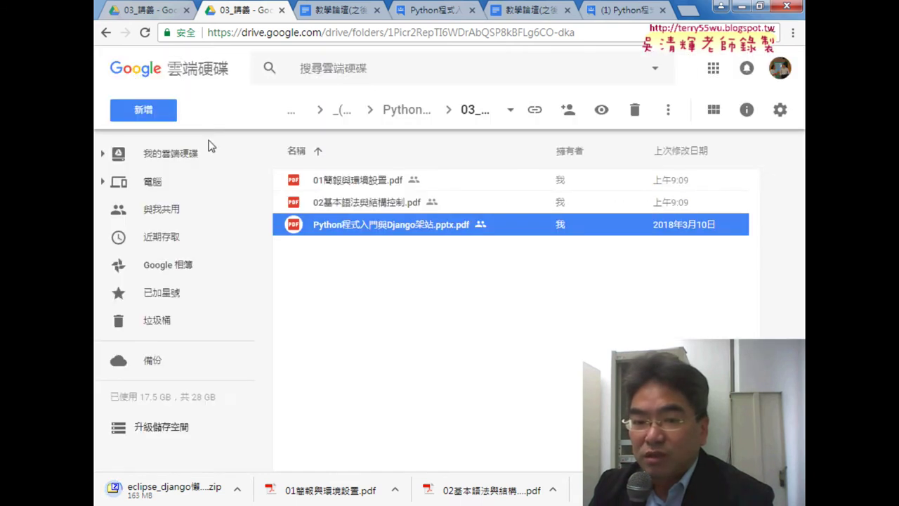
Preview the 02基本語法與結構控制.pdf lecture file.
left_click(381, 182)
left_click(383, 205)
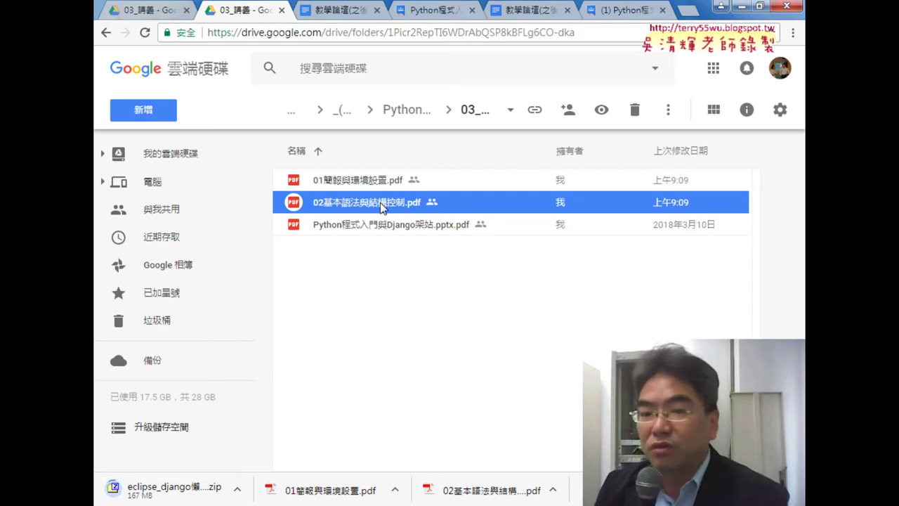
double_click(381, 204)
Scroll from the variables section down to slide 23, the 多重邏輯 if/elif/else example.
scroll(382, 203, "down", 5)
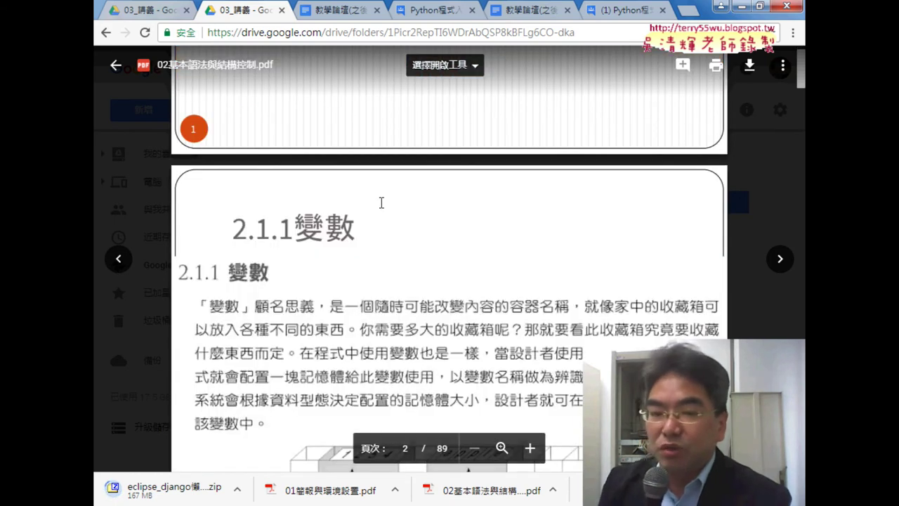
scroll(382, 203, "down", 5)
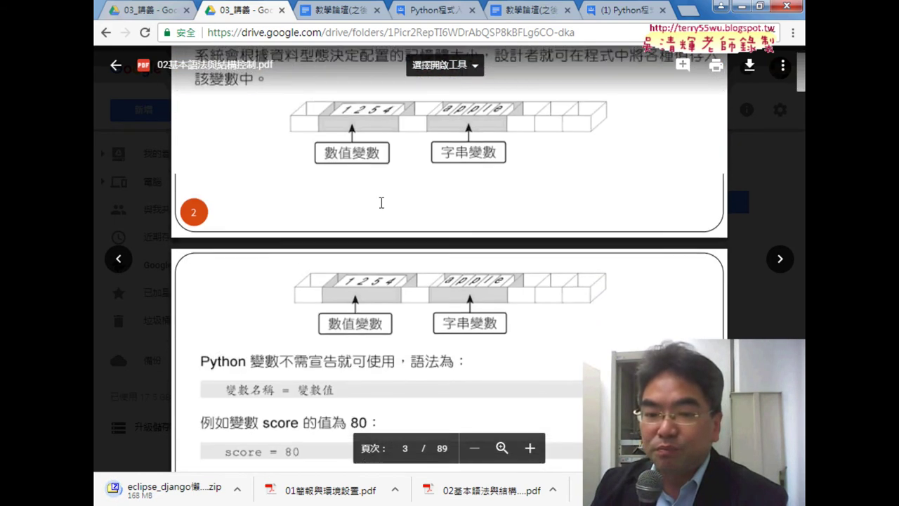
scroll(381, 203, "down", 4)
scroll(382, 203, "down", 2)
scroll(381, 203, "down", 3)
scroll(382, 203, "down", 3)
scroll(382, 203, "down", 3)
scroll(382, 203, "down", 3)
scroll(382, 203, "down", 3)
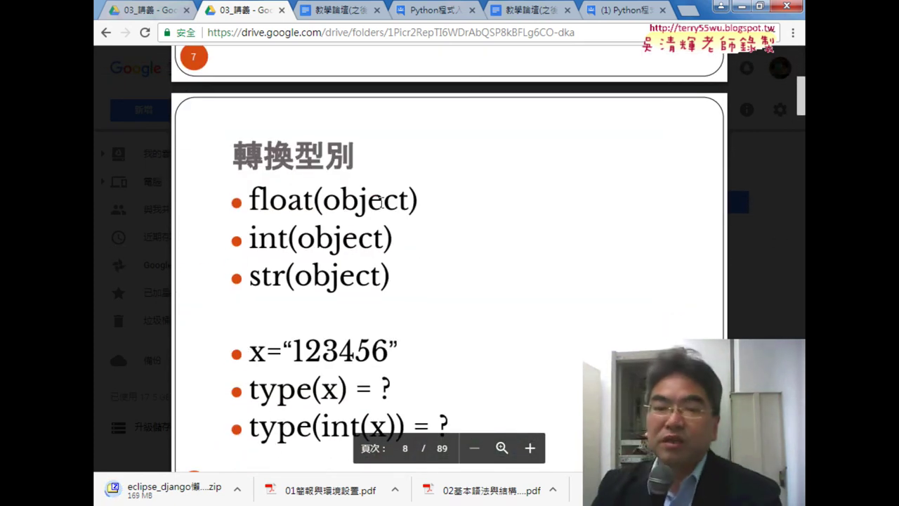
scroll(381, 203, "down", 3)
scroll(382, 203, "down", 6)
scroll(381, 203, "down", 2)
scroll(381, 203, "down", 6)
scroll(382, 203, "down", 2)
scroll(382, 203, "down", 5)
scroll(381, 203, "down", 6)
scroll(381, 203, "down", 7)
scroll(381, 203, "down", 5)
scroll(381, 203, "down", 3)
scroll(382, 203, "down", 3)
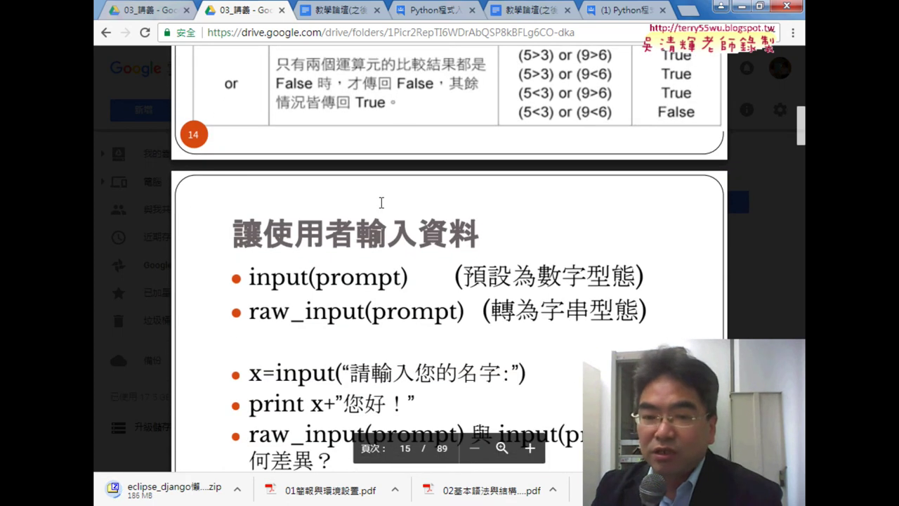
scroll(381, 203, "down", 1)
scroll(381, 203, "down", 6)
scroll(381, 203, "down", 3)
scroll(381, 203, "down", 7)
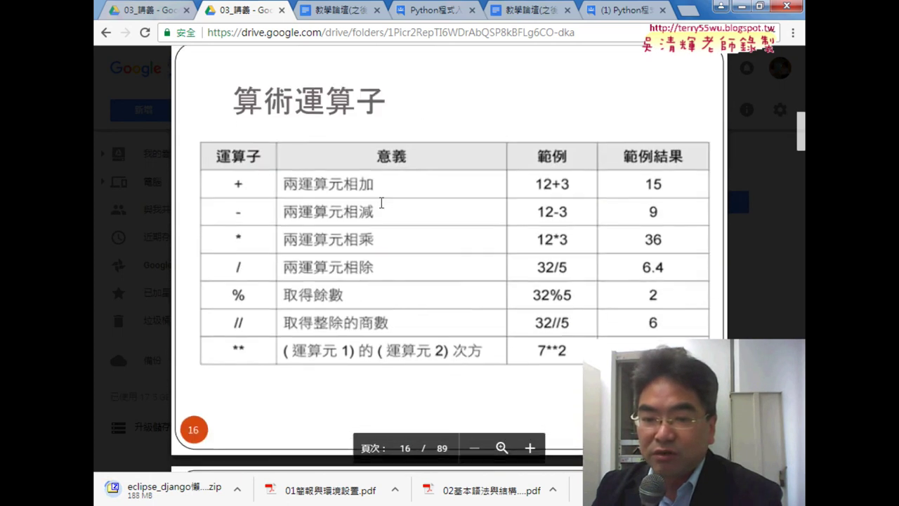
scroll(382, 203, "down", 6)
scroll(382, 203, "down", 5)
scroll(382, 203, "down", 3)
scroll(382, 203, "down", 5)
scroll(382, 203, "down", 3)
scroll(381, 203, "down", 2)
scroll(381, 203, "up", 4)
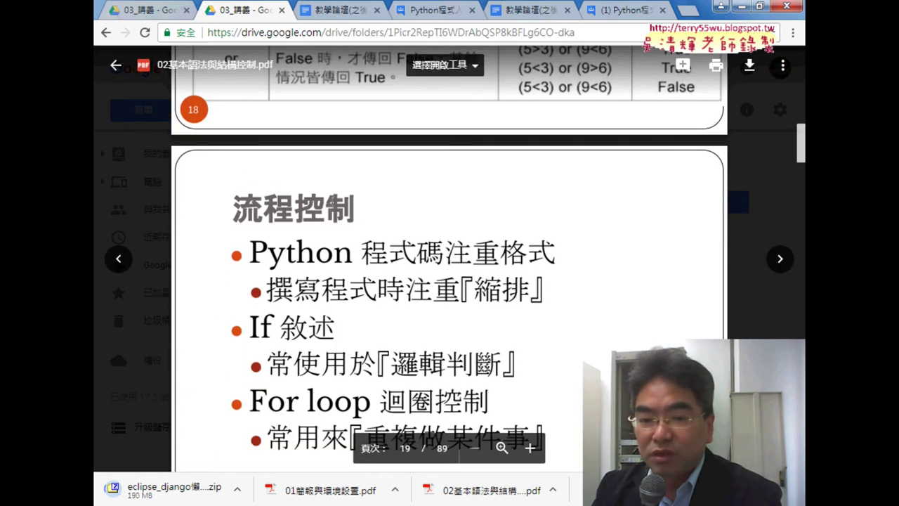
scroll(564, 345, "down", 2)
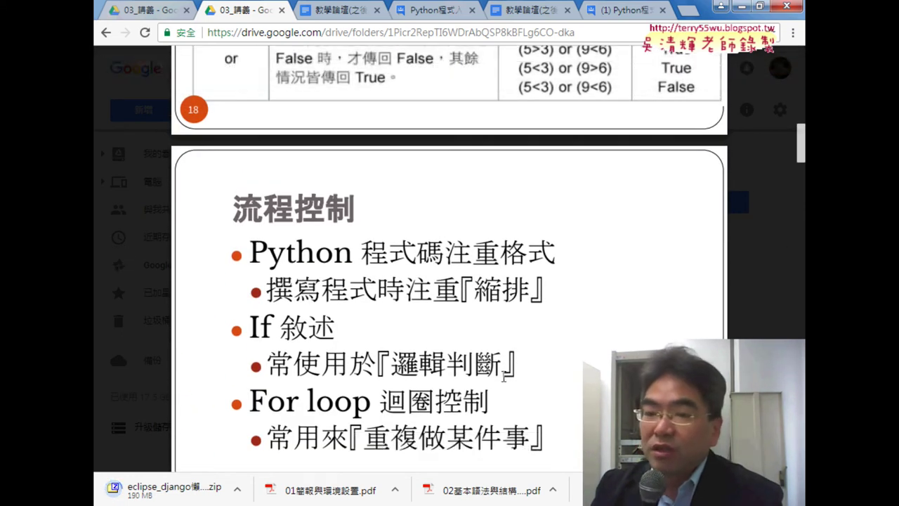
scroll(564, 346, "down", 2)
scroll(564, 346, "down", 5)
scroll(564, 346, "down", 4)
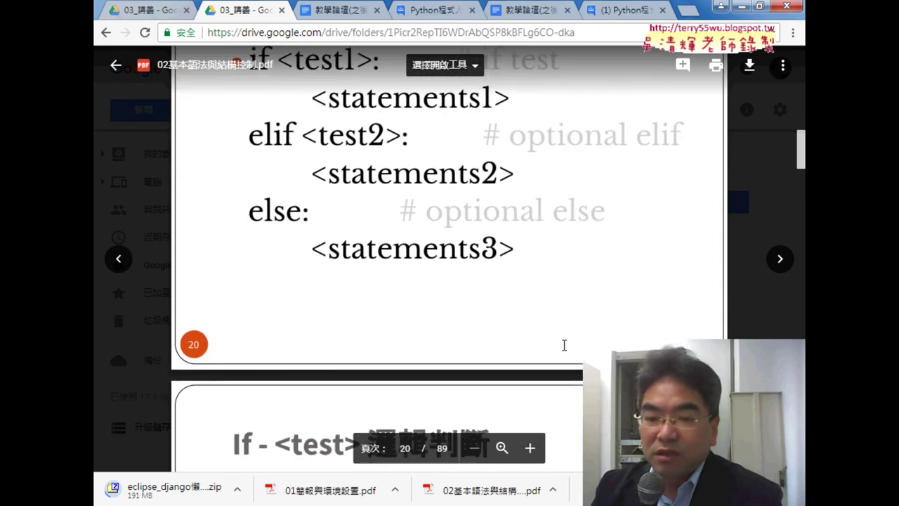
scroll(565, 346, "down", 4)
scroll(564, 345, "down", 4)
scroll(564, 345, "down", 2)
scroll(564, 345, "down", 2)
scroll(565, 345, "down", 1)
scroll(564, 345, "down", 3)
scroll(564, 345, "down", 1)
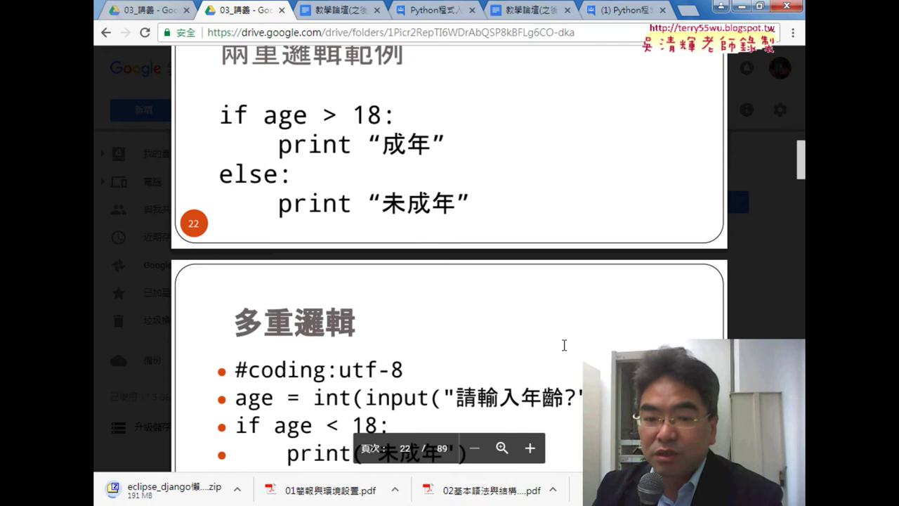
scroll(564, 345, "down", 2)
scroll(564, 345, "down", 2)
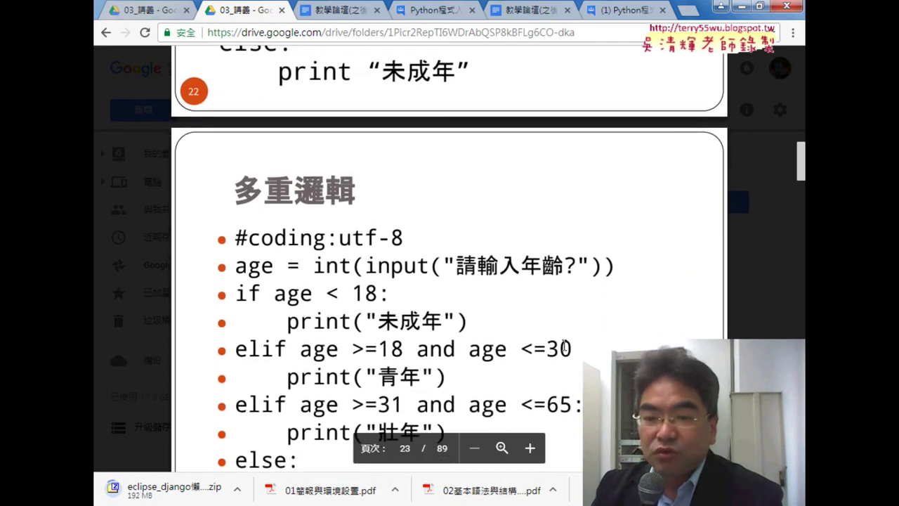
scroll(505, 266, "down", 2)
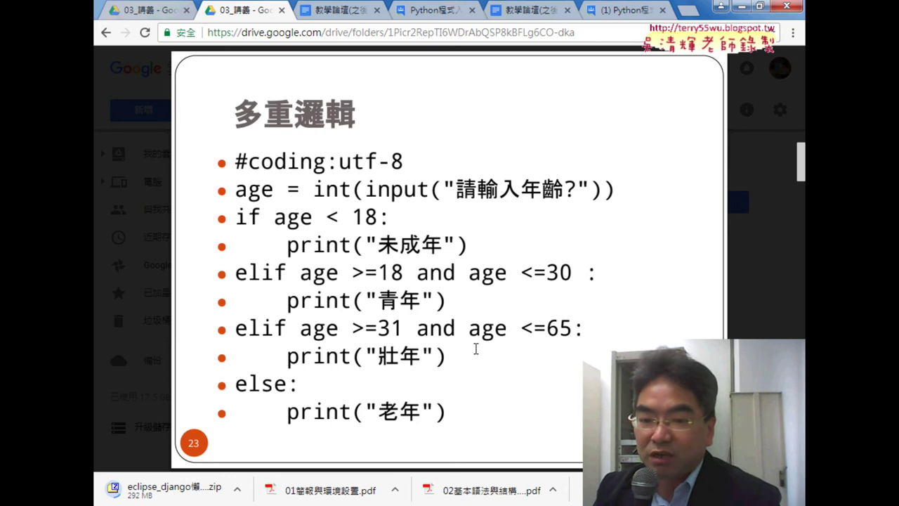
Scroll on to page 24 of 89, the Example BMI slide.
scroll(476, 349, "down", 1)
scroll(476, 349, "down", 2)
scroll(476, 349, "down", 2)
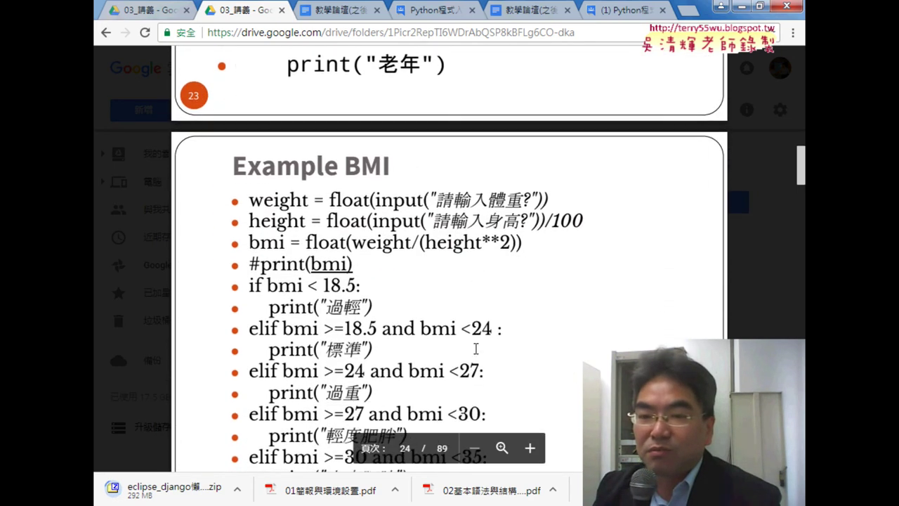
scroll(476, 349, "down", 1)
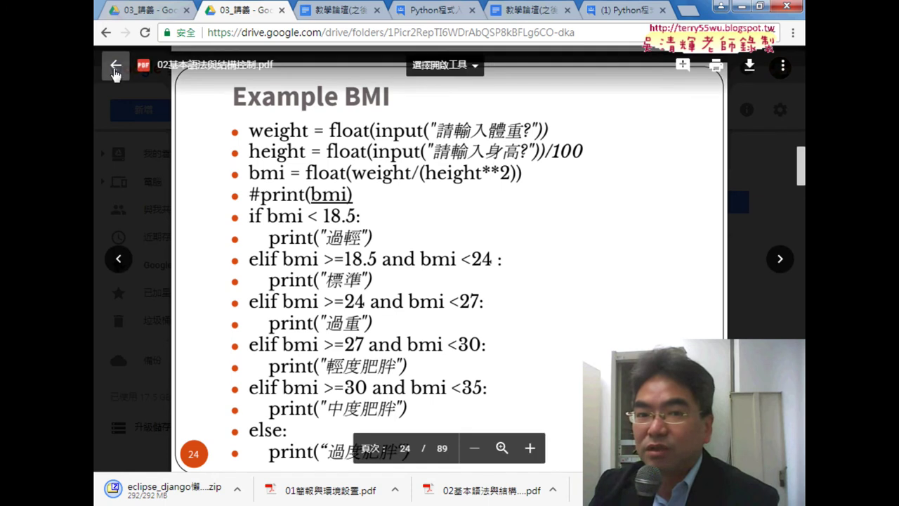
Close the preview, return to the course folder, and open 02_建立專案及app inside _雲端白板.
left_click(116, 67)
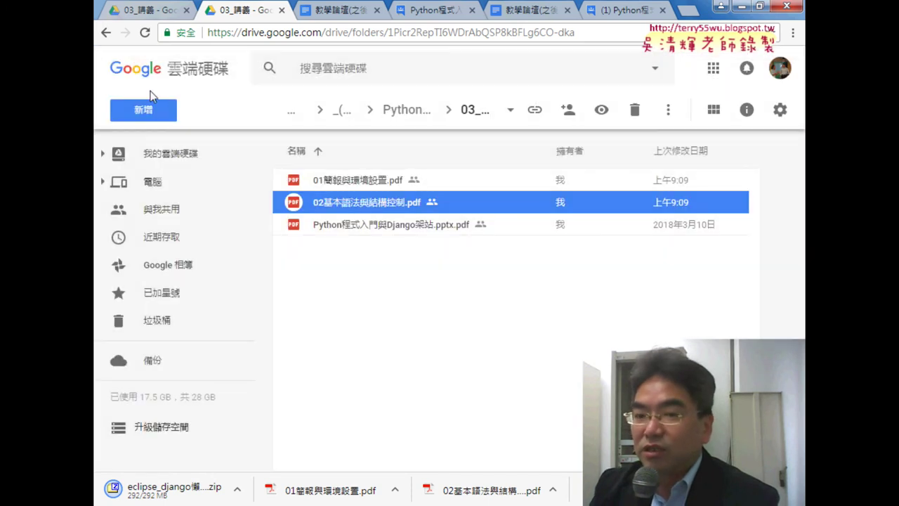
left_click(105, 33)
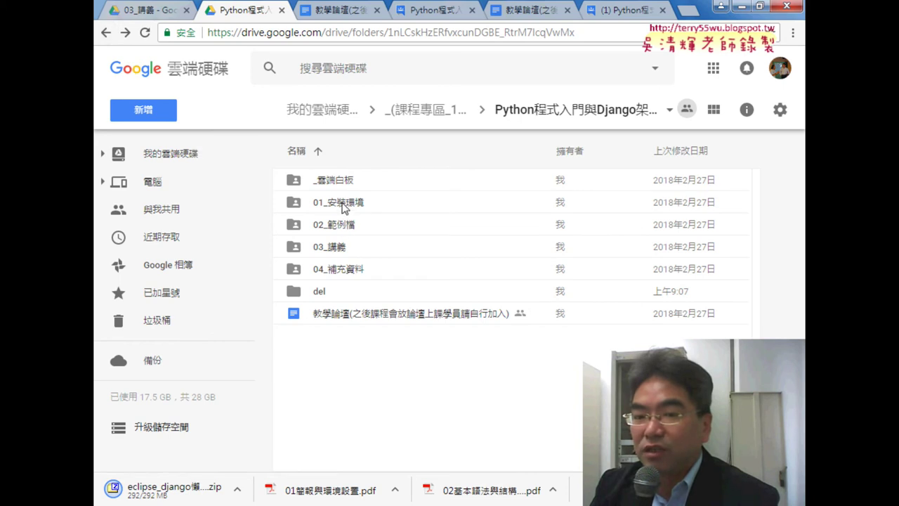
left_click(344, 206)
left_click(344, 252)
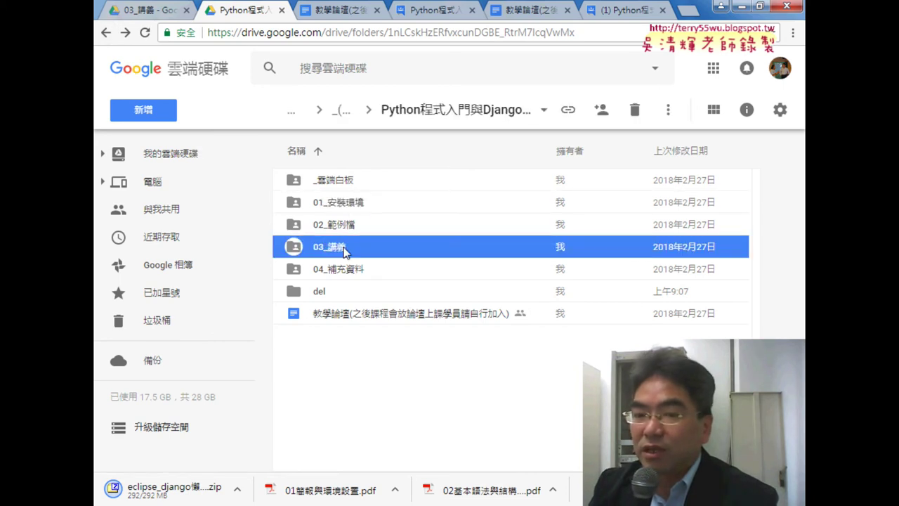
double_click(354, 183)
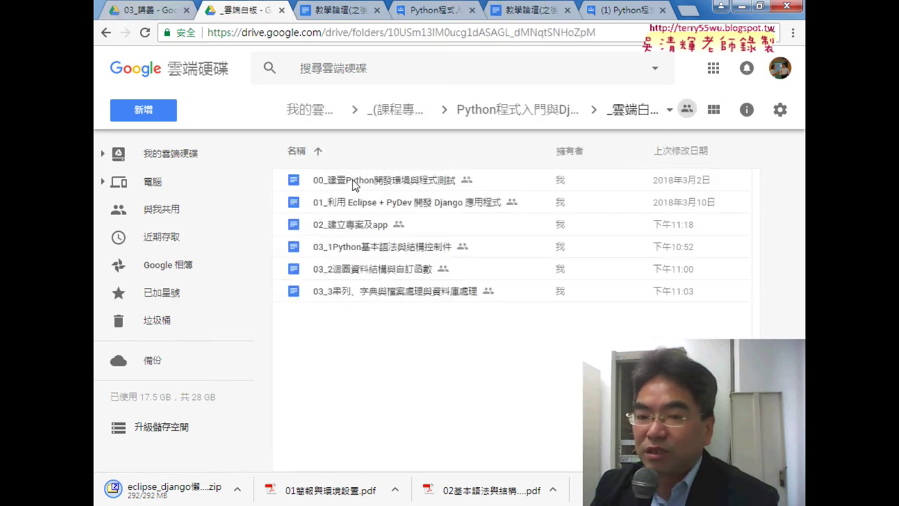
left_click(356, 226)
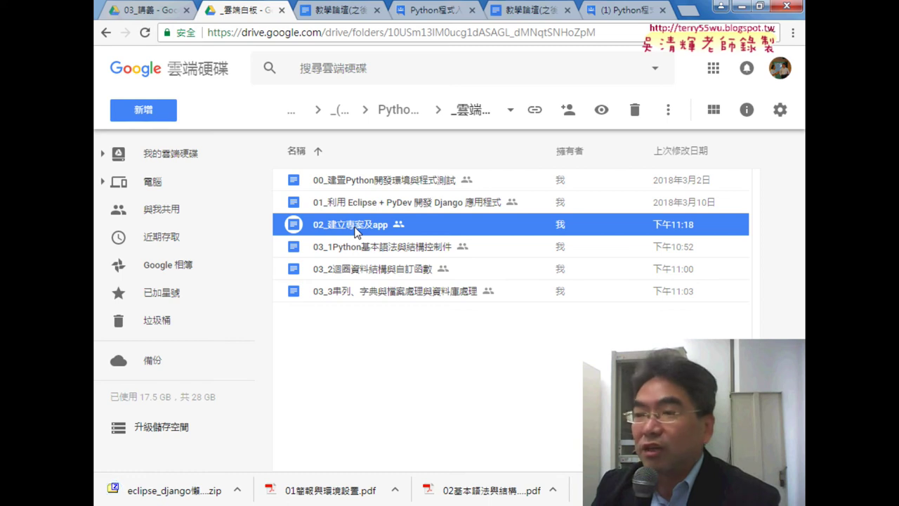
double_click(355, 231)
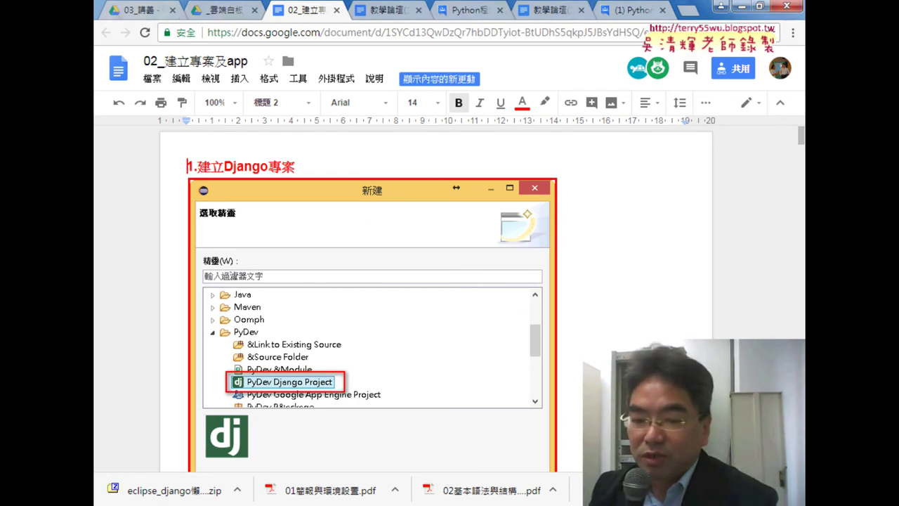
View section 1.建立Django專案 with its PyDev Django Project wizard screenshot.
mouse_move(335, 503)
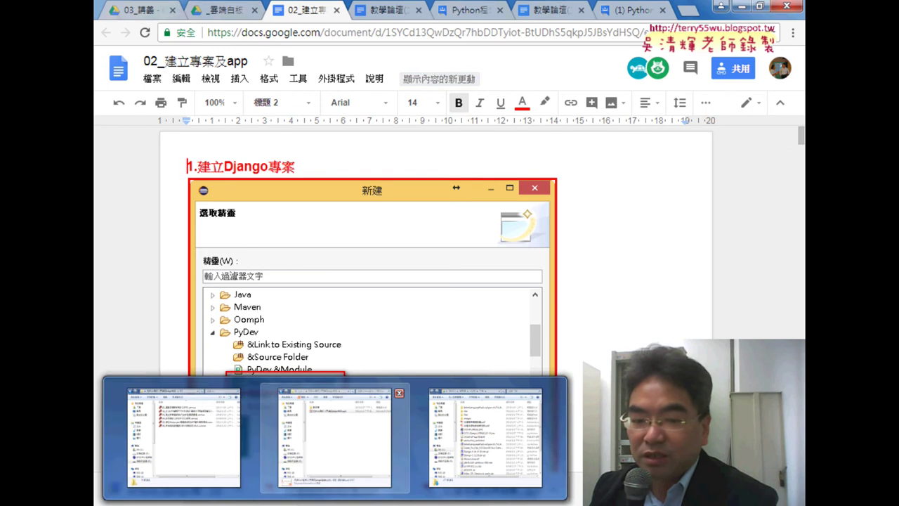
Check the existing eclipse_django folder on drive D:.
left_click(352, 439)
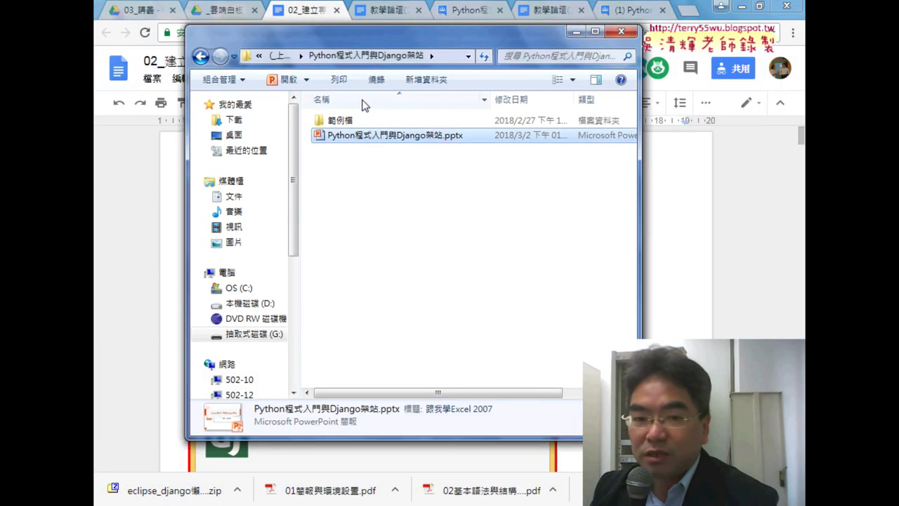
left_click(268, 305)
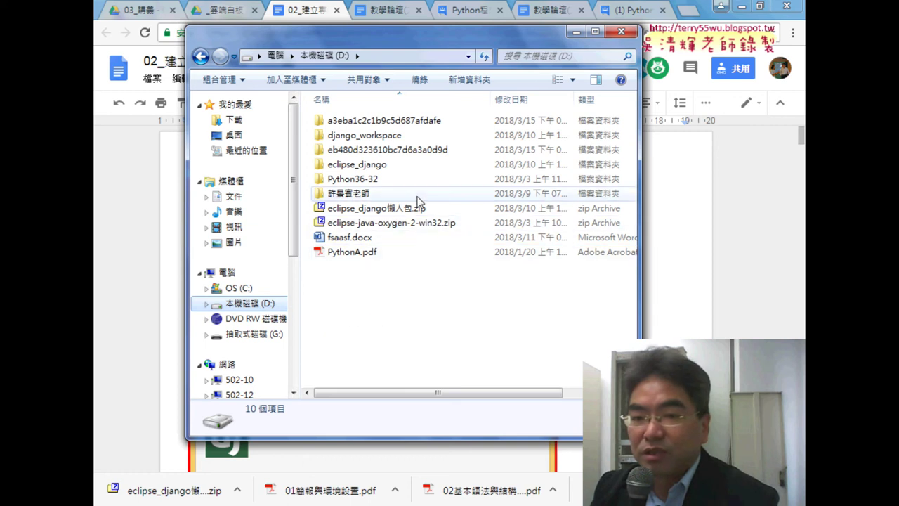
left_click(375, 164)
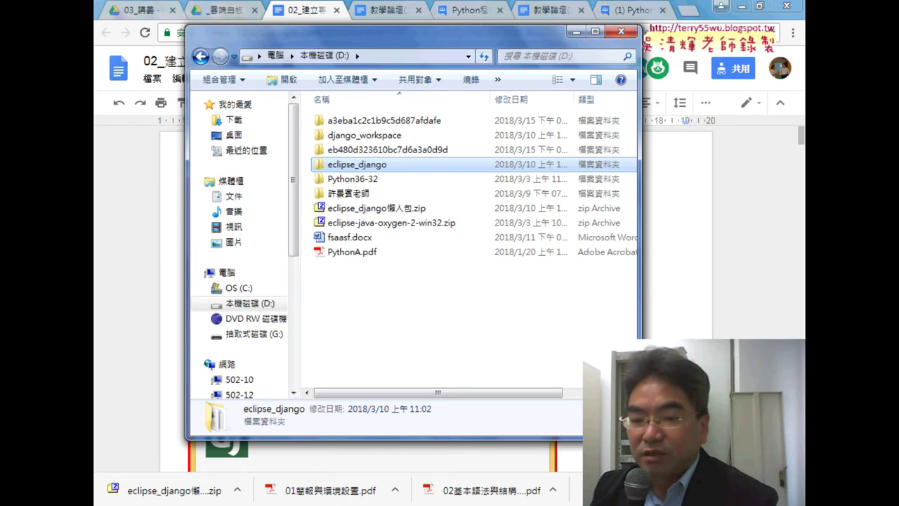
mouse_move(335, 503)
Drop eclipse_django懶人包.zip from Downloads onto D: with 7-Zip Extract Here, then cancel the overwrite.
left_click(474, 445)
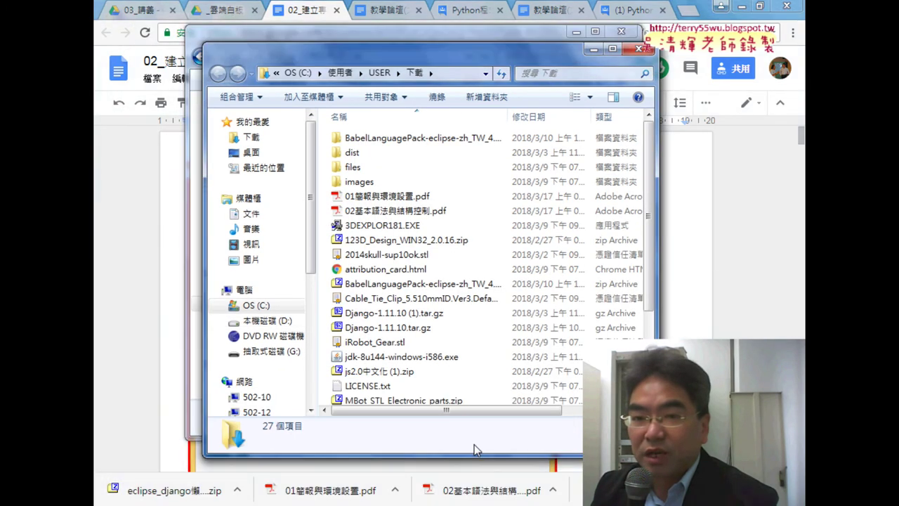
scroll(450, 393, "down", 3)
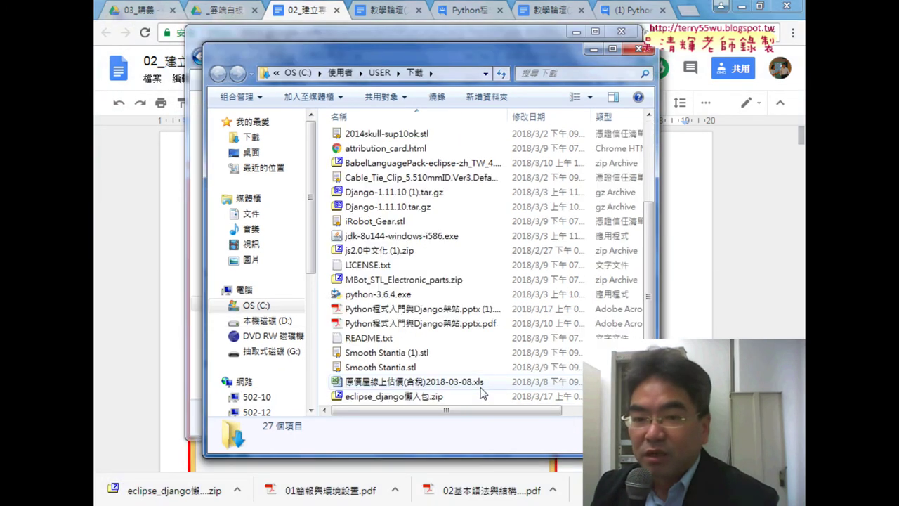
left_click(444, 397)
left_click_drag(389, 51, 686, 55)
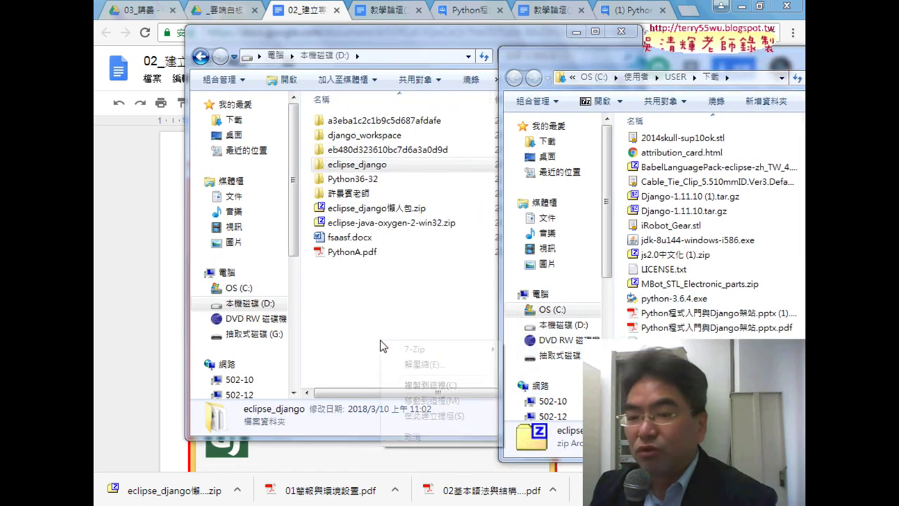
left_click_drag(597, 347, 380, 340)
mouse_move(436, 348)
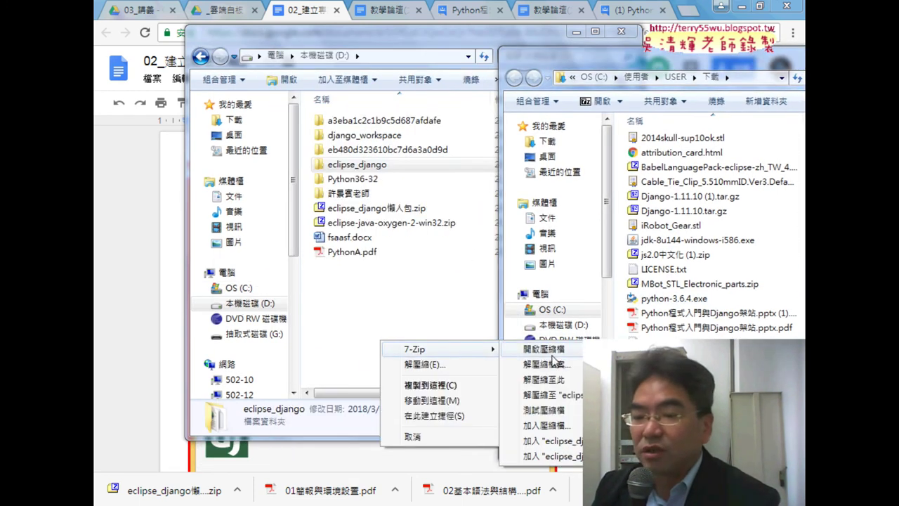
left_click(567, 380)
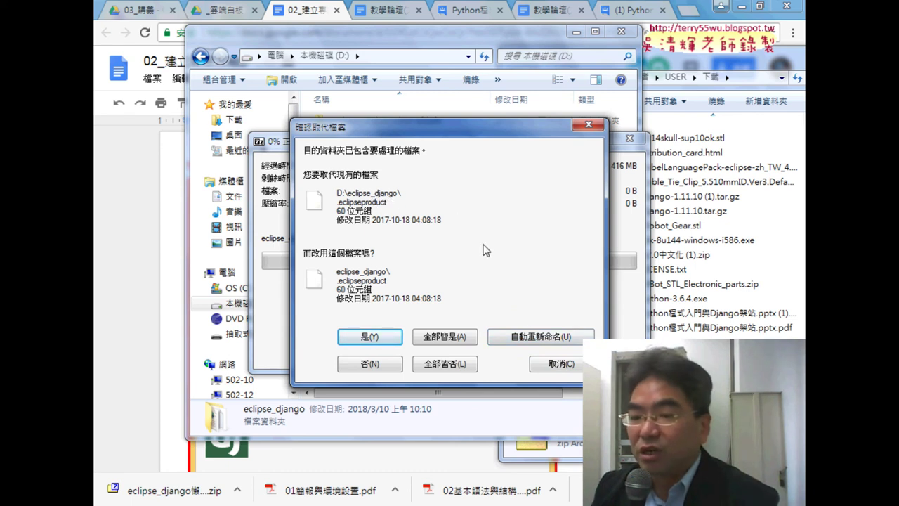
left_click(560, 364)
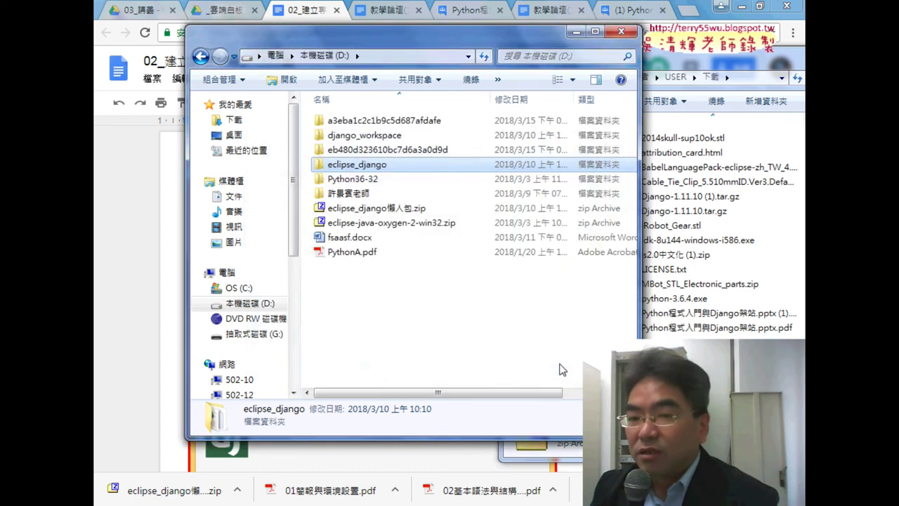
Rename the existing eclipse_django folder on D: to eclipse_django_old.
left_click(373, 164)
key("End")
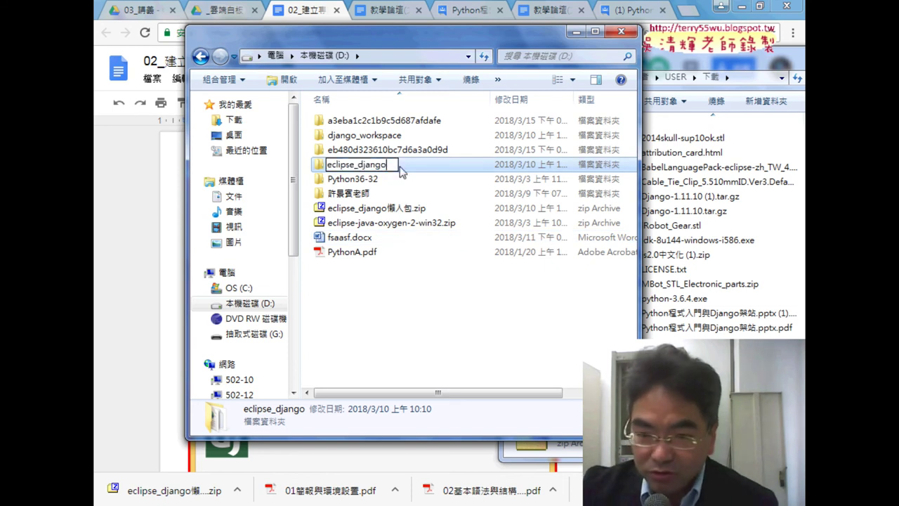
type("_old")
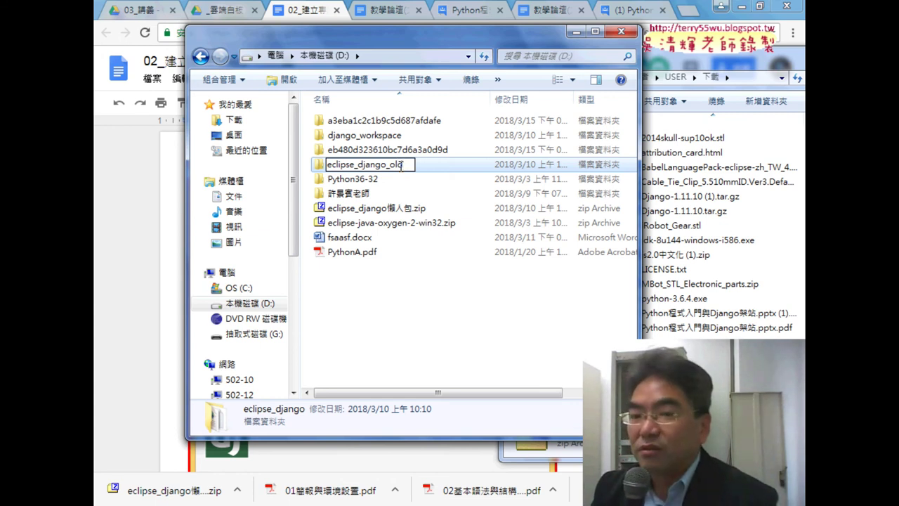
left_click(412, 300)
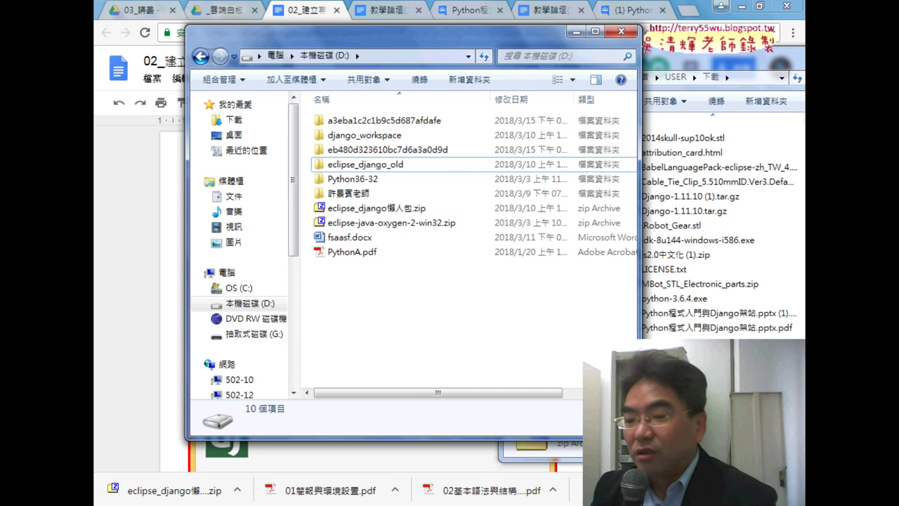
left_click_drag(555, 430, 423, 298)
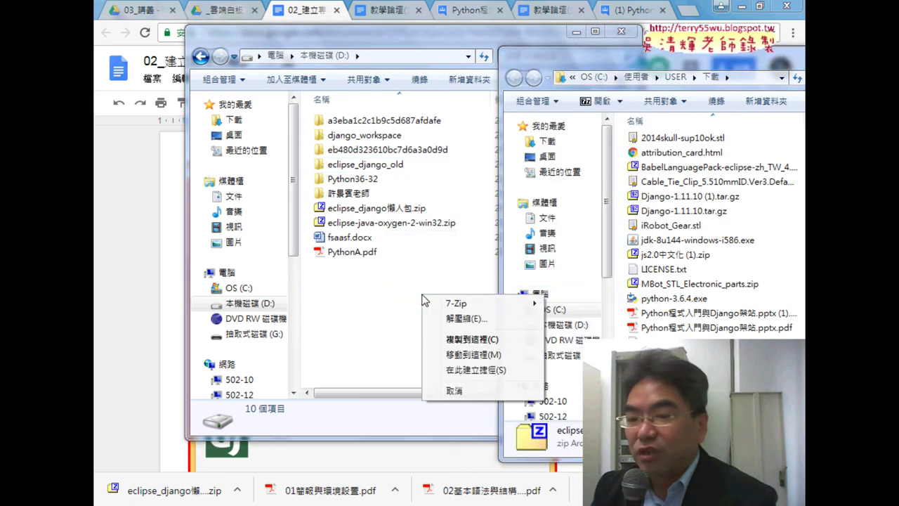
Extract the zip into drive D: with 7-Zip Extract Here and move the progress window aside.
mouse_move(457, 309)
left_click(590, 334)
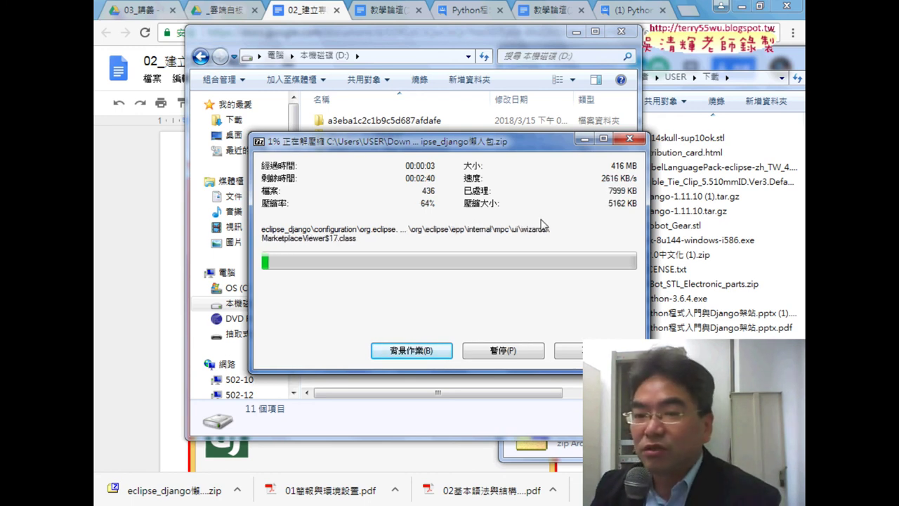
left_click_drag(463, 150, 567, 290)
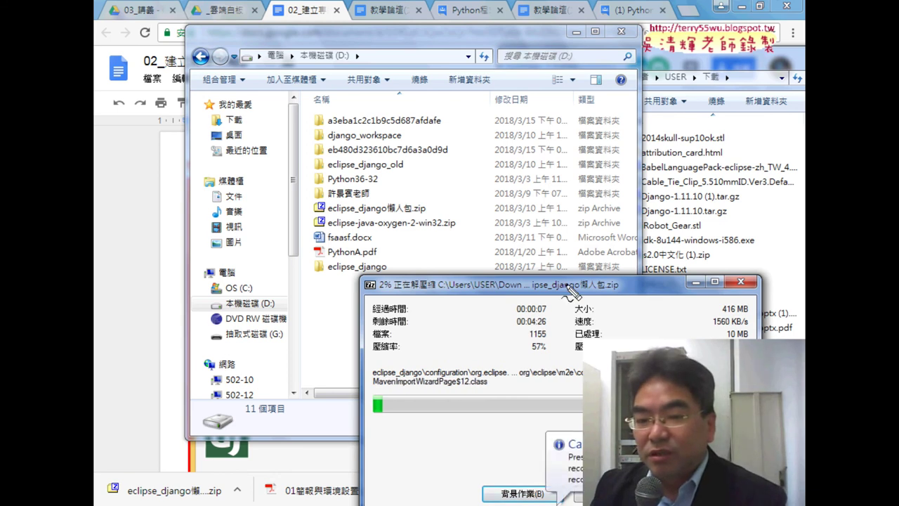
Circle the new eclipse_django folder and underline eclipse_django_old in red.
left_click_drag(388, 274, 393, 264)
mouse_move(578, 266)
left_mouse_down()
mouse_move(458, 256)
mouse_move(407, 270)
mouse_move(436, 280)
left_mouse_up()
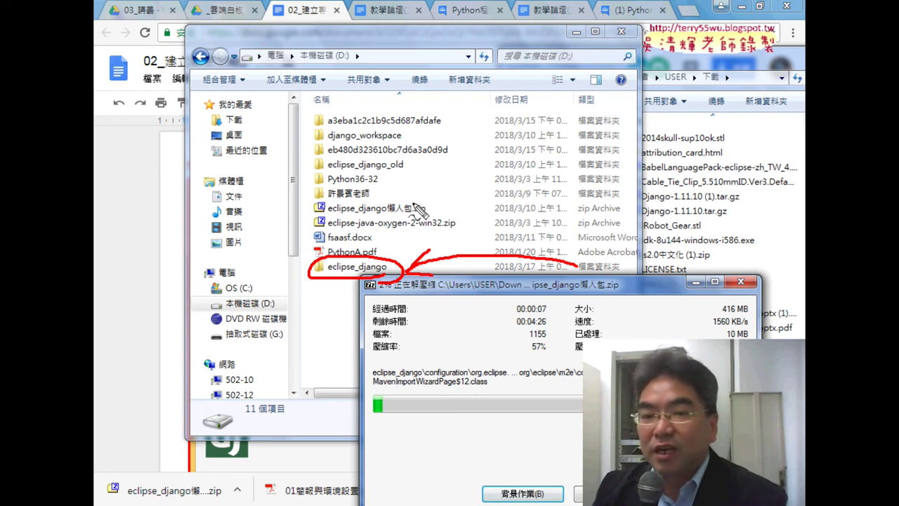
left_click_drag(383, 171, 306, 171)
Underline eclipse_django_old and the 416 MB size, clear the annotations, and nudge the progress window.
mouse_move(507, 129)
left_mouse_down()
mouse_move(436, 135)
mouse_move(389, 157)
mouse_move(427, 160)
left_mouse_up()
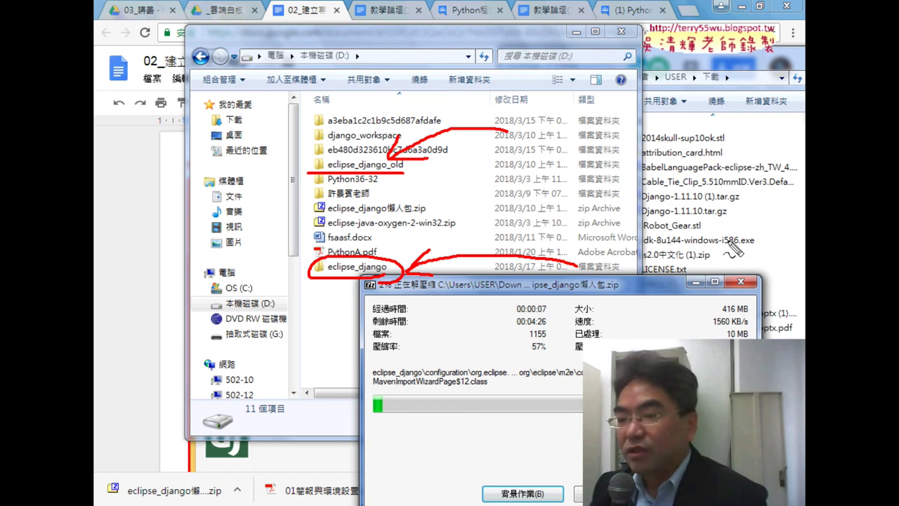
left_click_drag(718, 314, 746, 316)
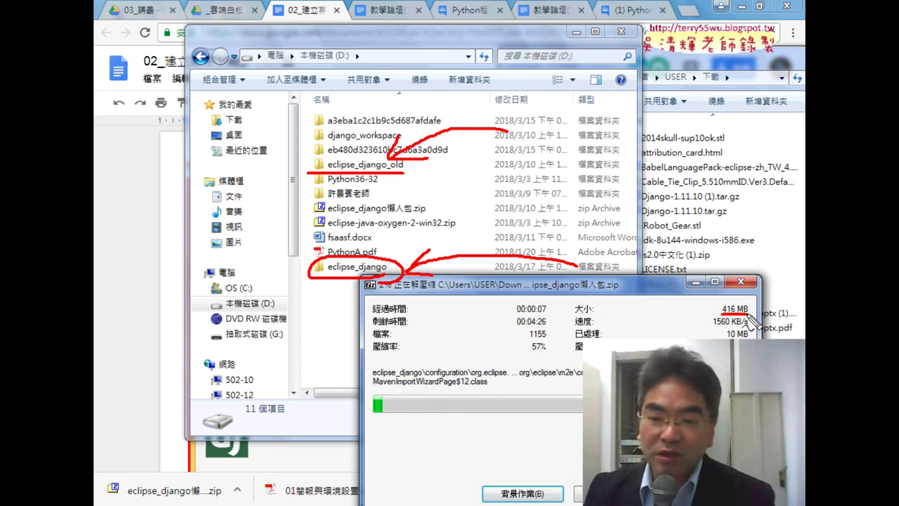
key("Escape")
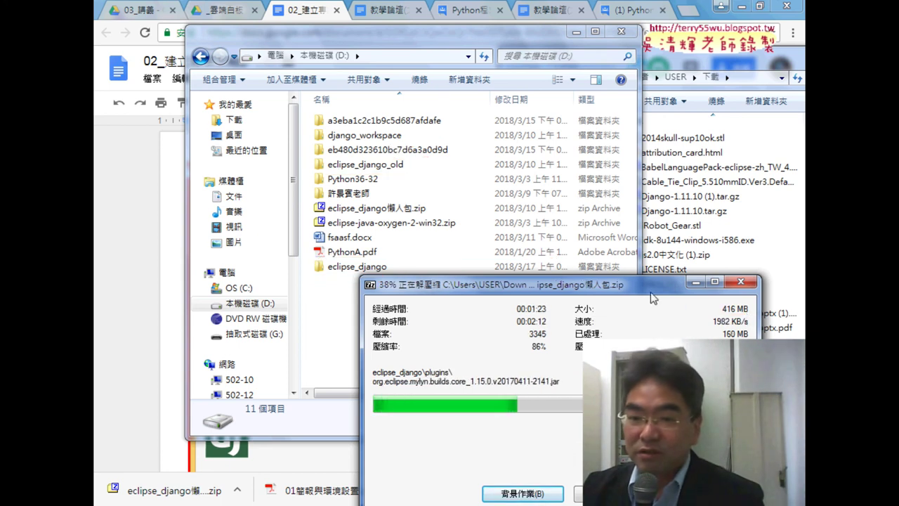
left_click_drag(565, 291, 576, 257)
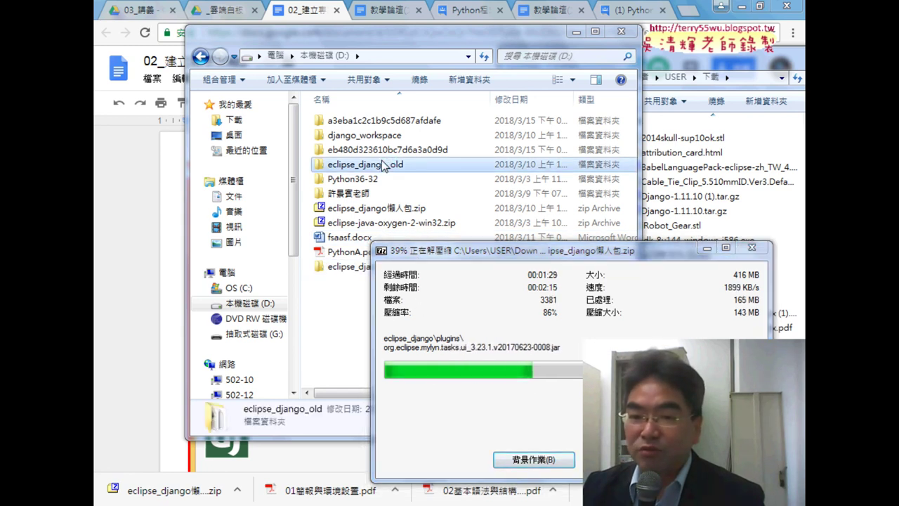
Open eclipse_django_old on D: and run eclipse.exe to start Eclipse Oxygen.2.
double_click(384, 164)
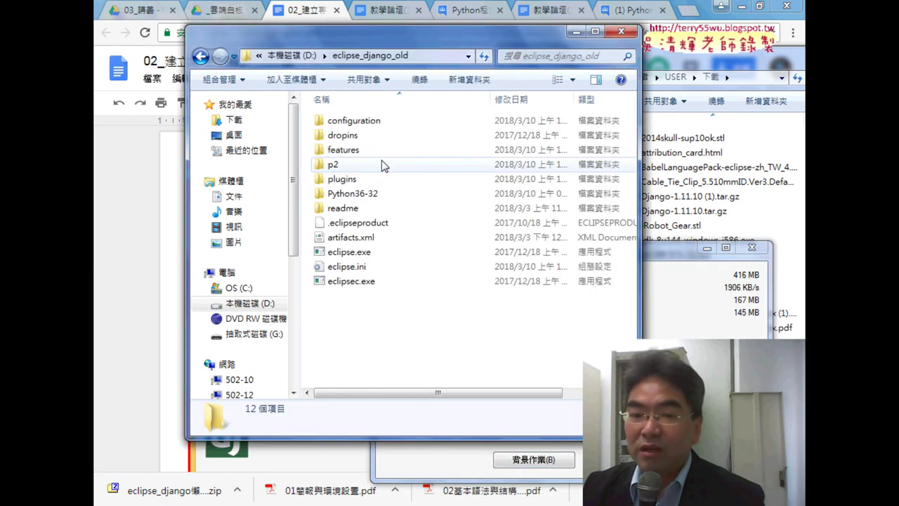
left_click(381, 257)
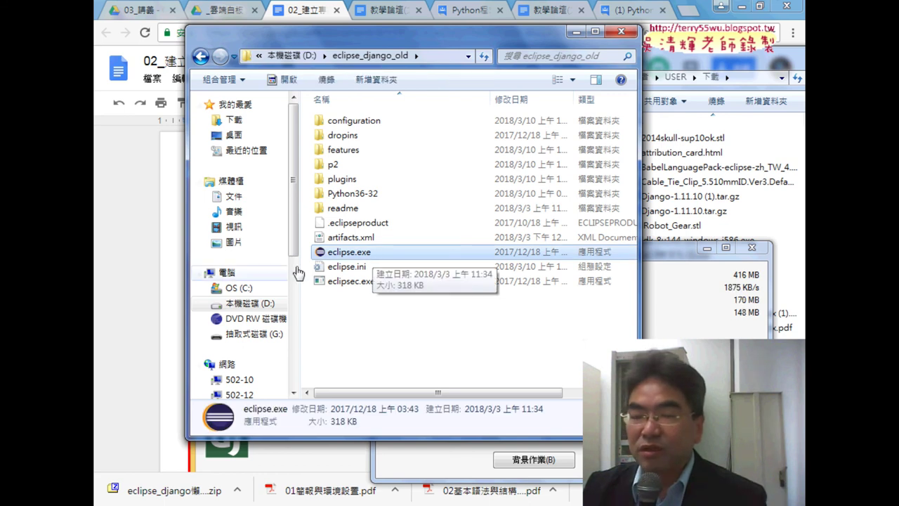
left_click(134, 286)
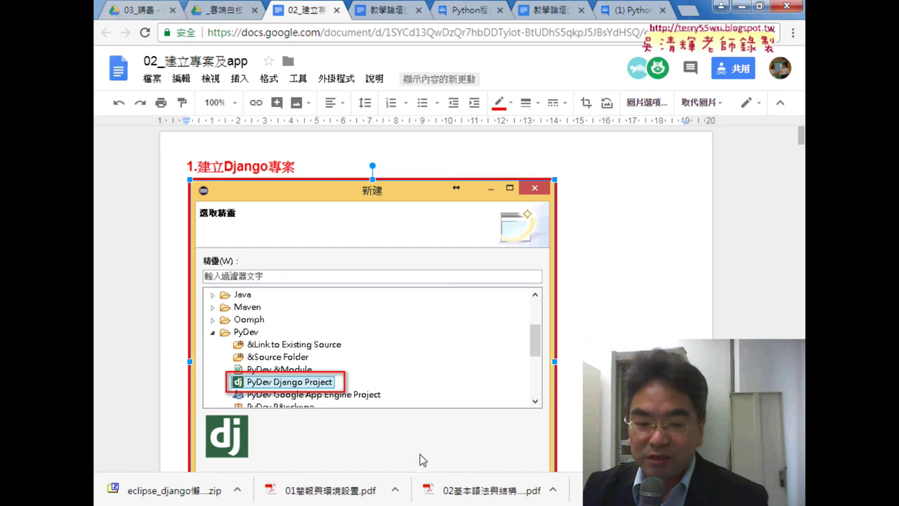
double_click(356, 251)
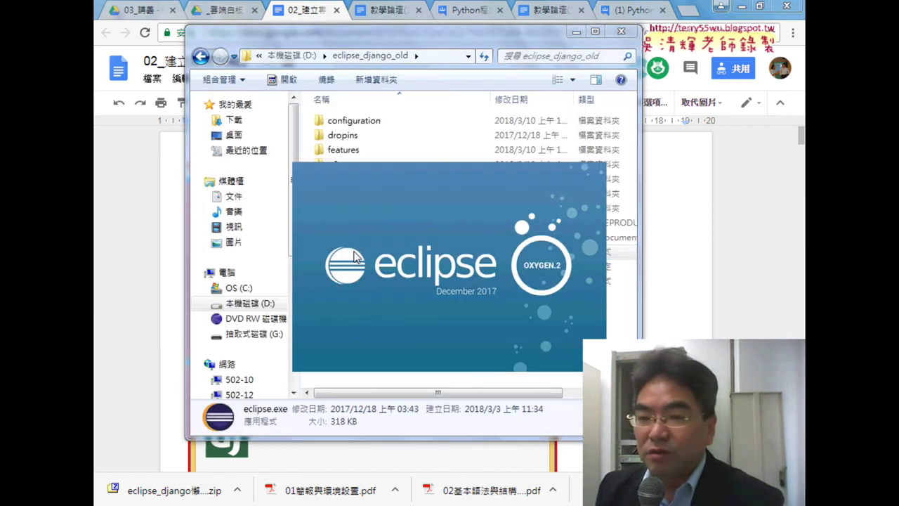